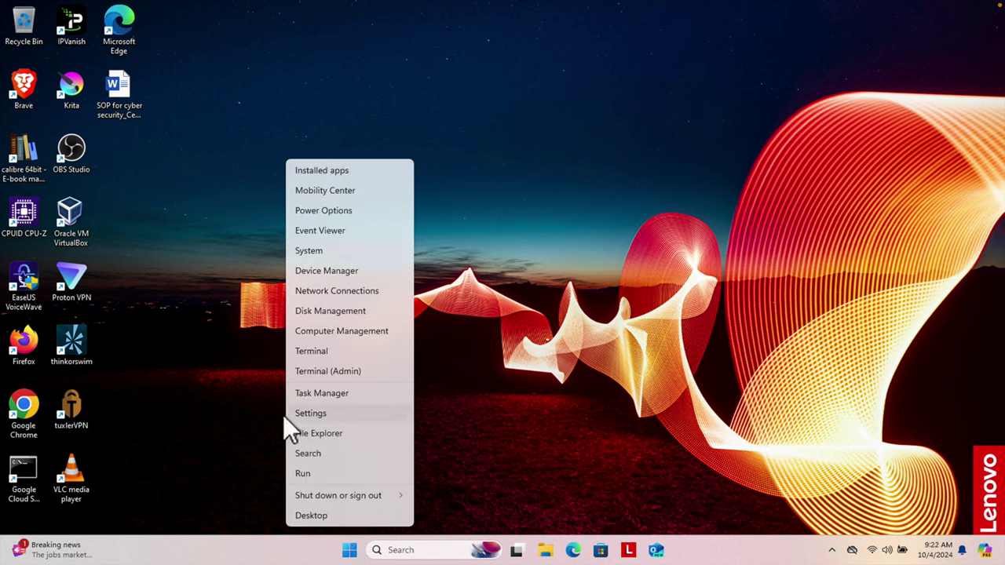
Launch Settings from the Win+X menu and view the Accounts page's settings list.
left_click(362, 414)
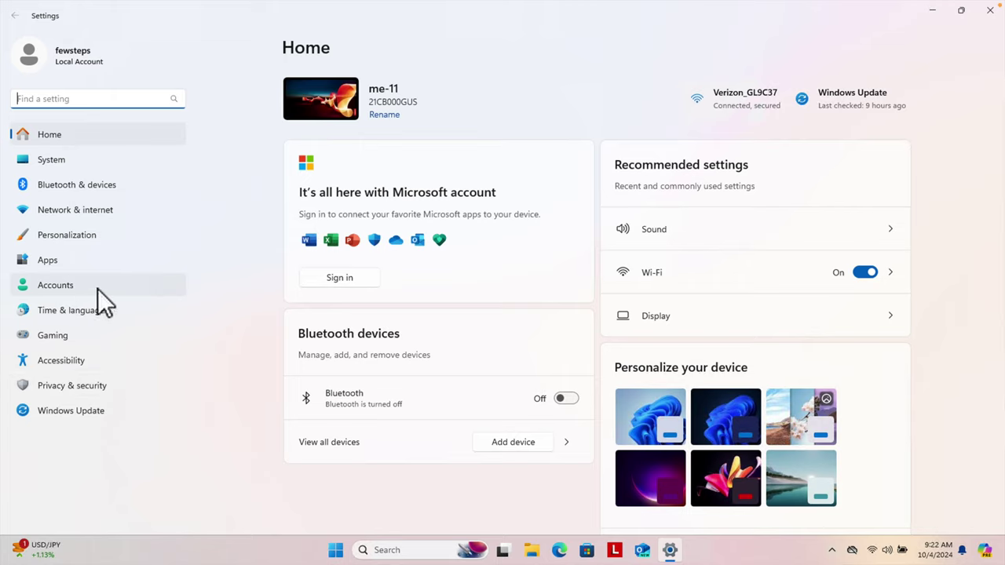
left_click(53, 287)
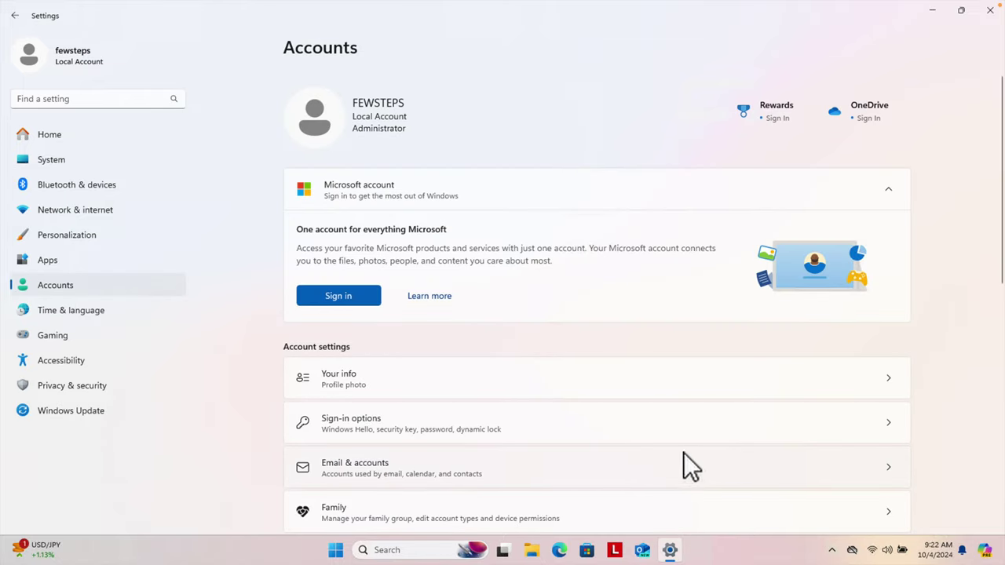
left_click_drag(1001, 203, 1001, 303)
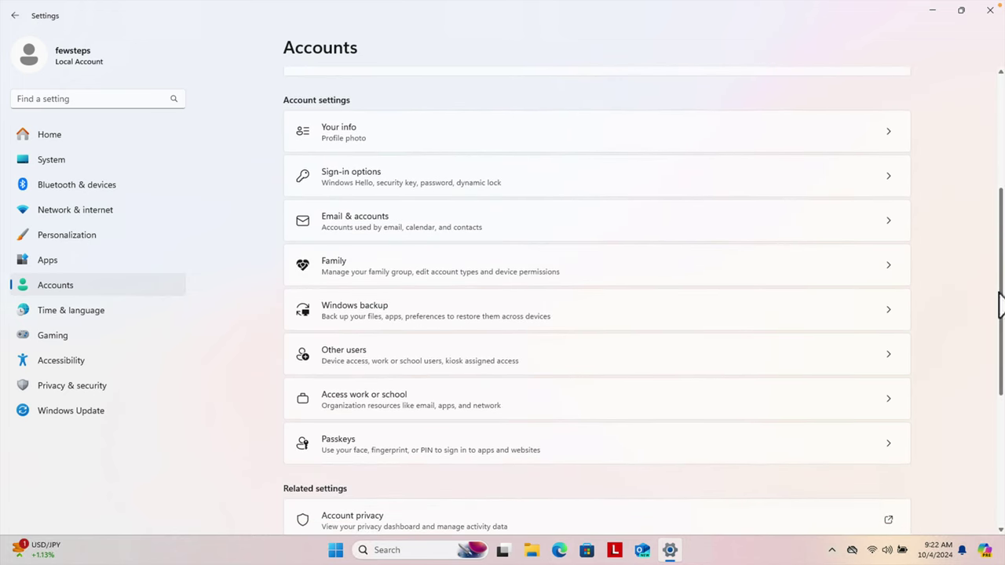
On the Other users page, start adding another user account.
left_click(404, 353)
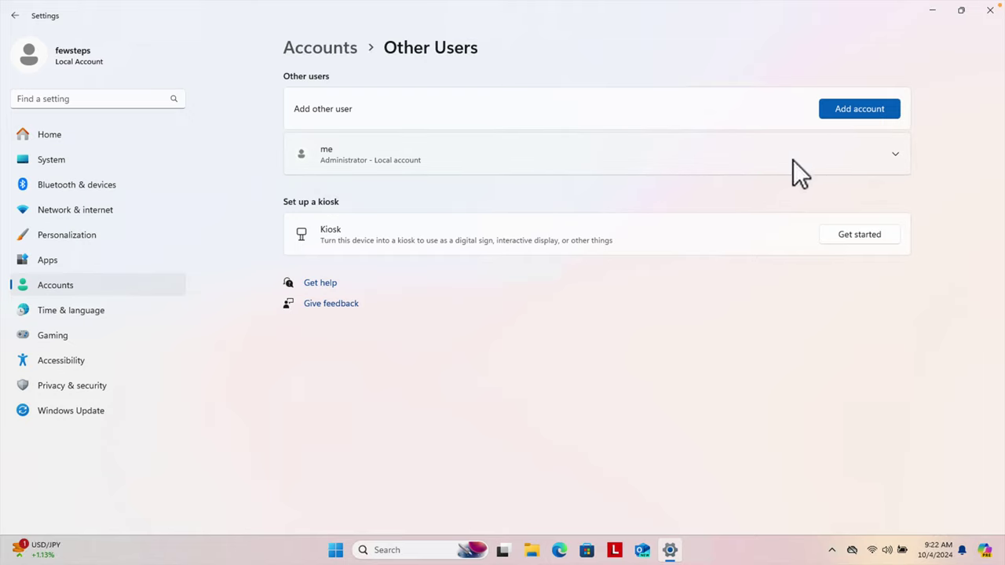
left_click(865, 110)
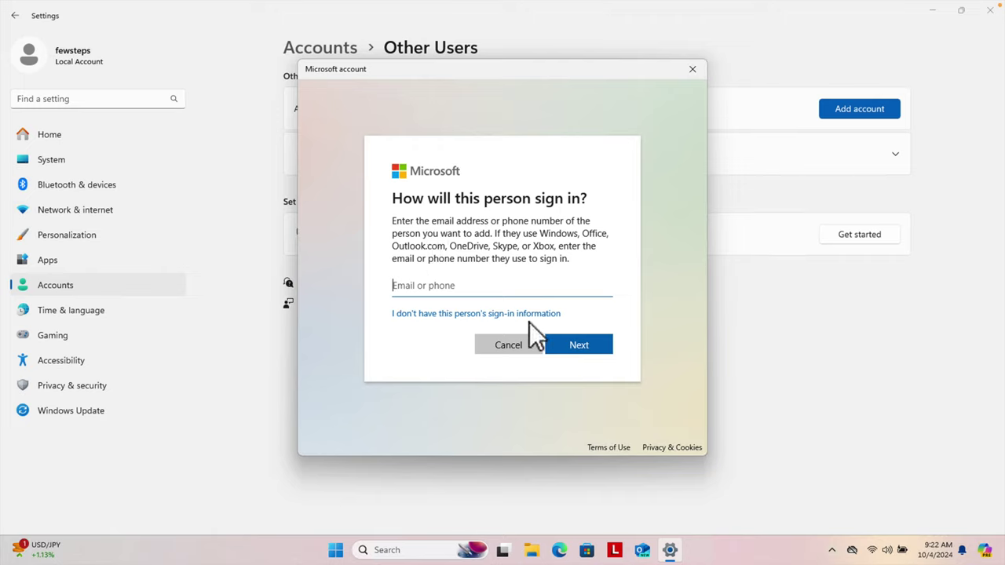
Choose to add a user without the person's sign-in info or a Microsoft account.
left_click(451, 314)
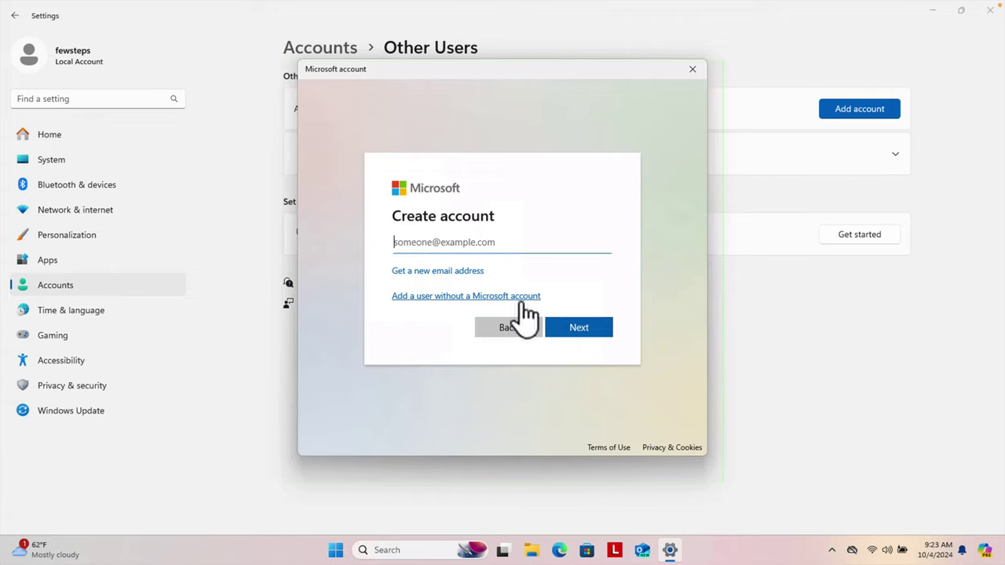
left_click(438, 297)
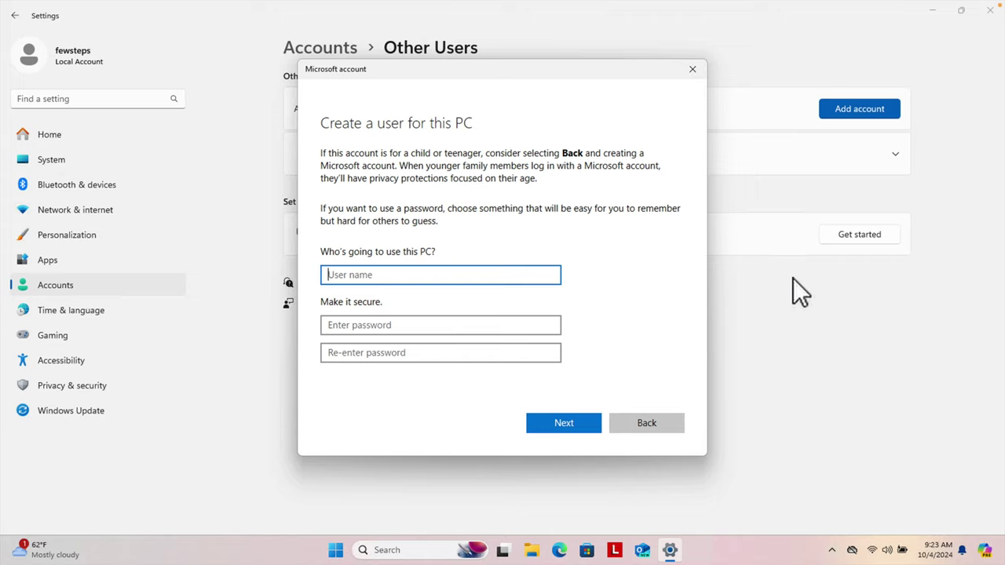
Enter user name 'fewsteps2' and type the account password in both password fields.
type("fewsteps2")
left_click(359, 326)
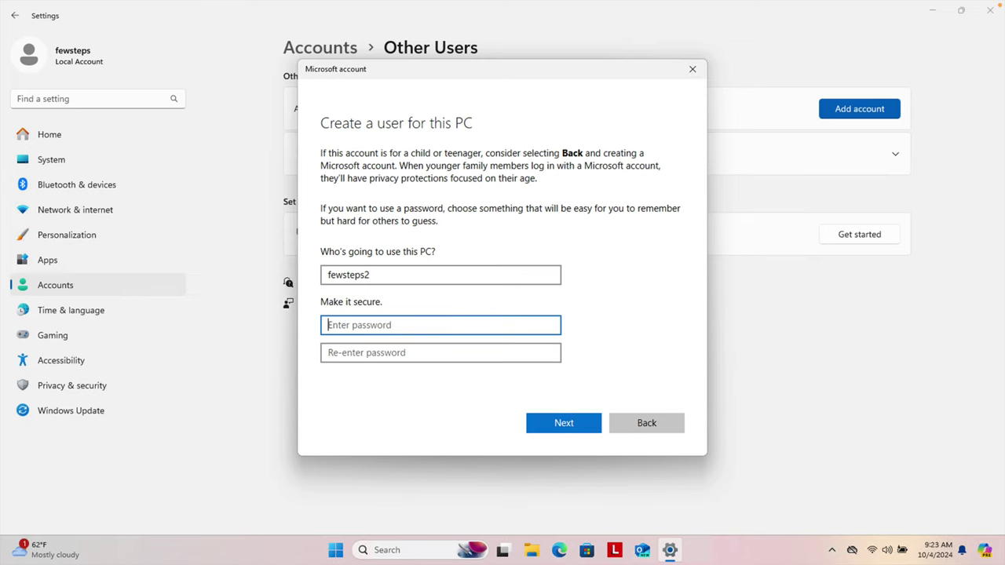
type("abc")
key("BackSpace")
key("BackSpace")
key("BackSpace")
type("abcdef")
key("Tab")
type("abcde")
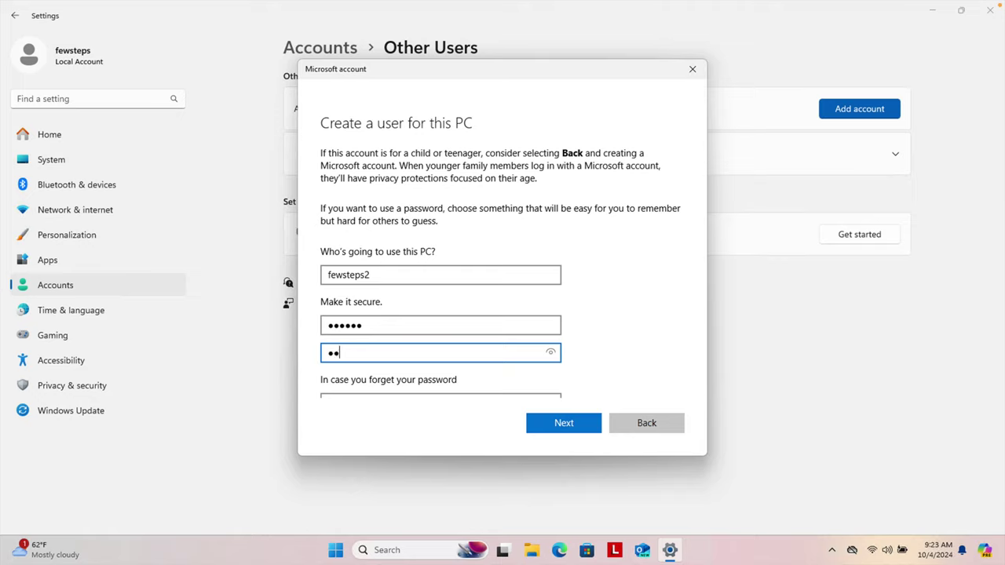
key("BackSpace")
key("BackSpace")
key("BackSpace")
key("BackSpace")
key("BackSpace")
type("abcdef")
scroll(514, 248, "down", 2)
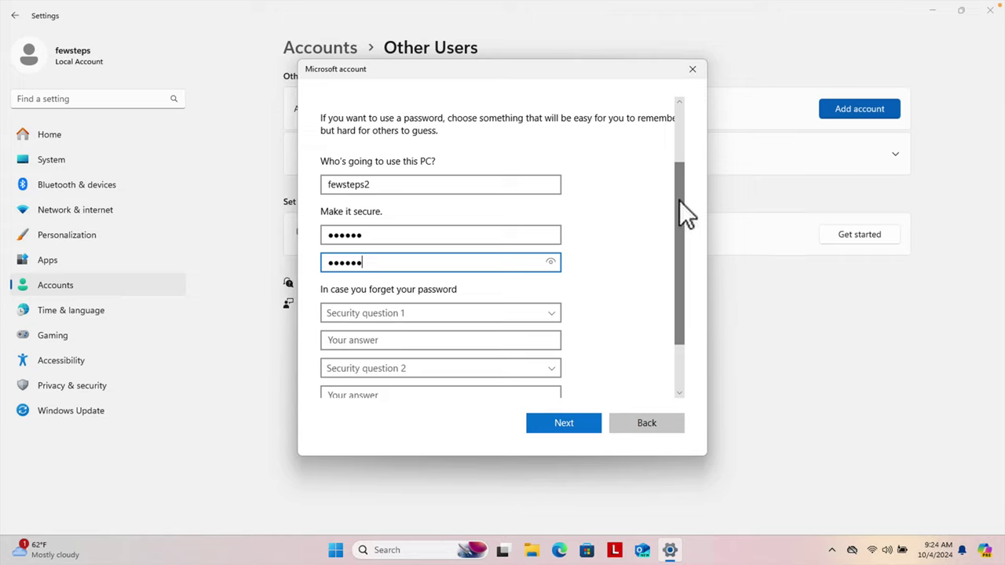
scroll(675, 236, "down", 2)
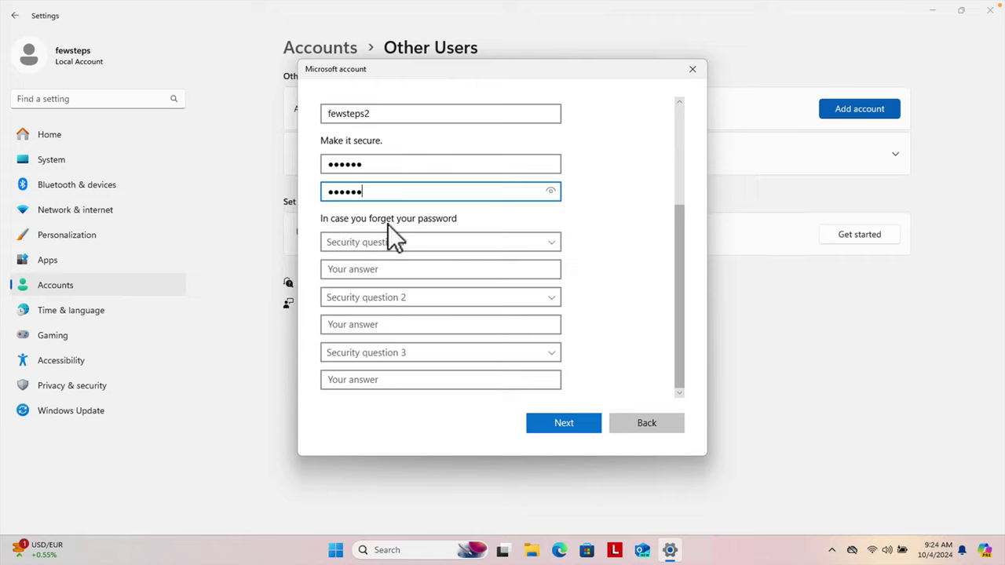
Choose first pet's name, birth city and childhood nickname as the three security questions.
left_click(552, 245)
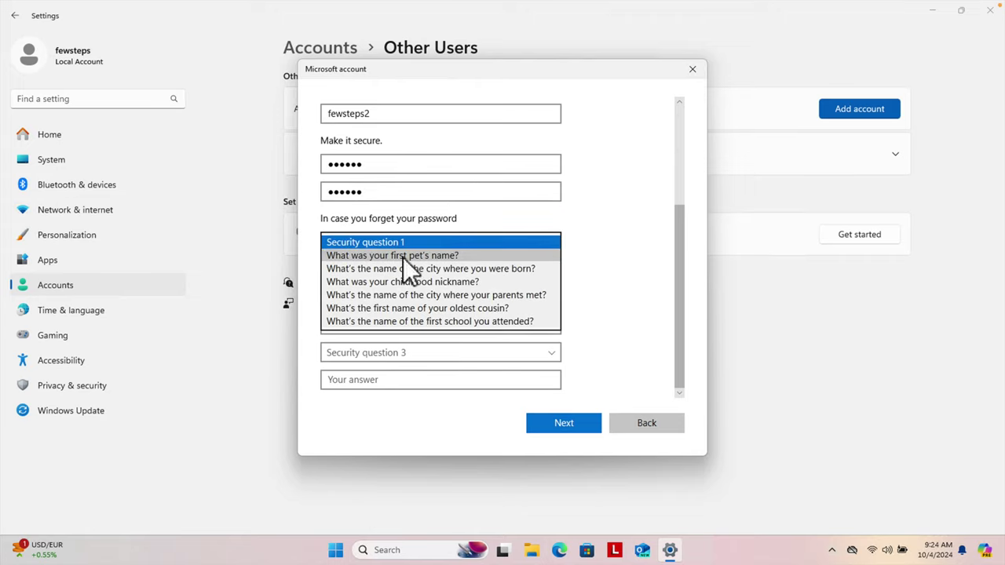
left_click(441, 256)
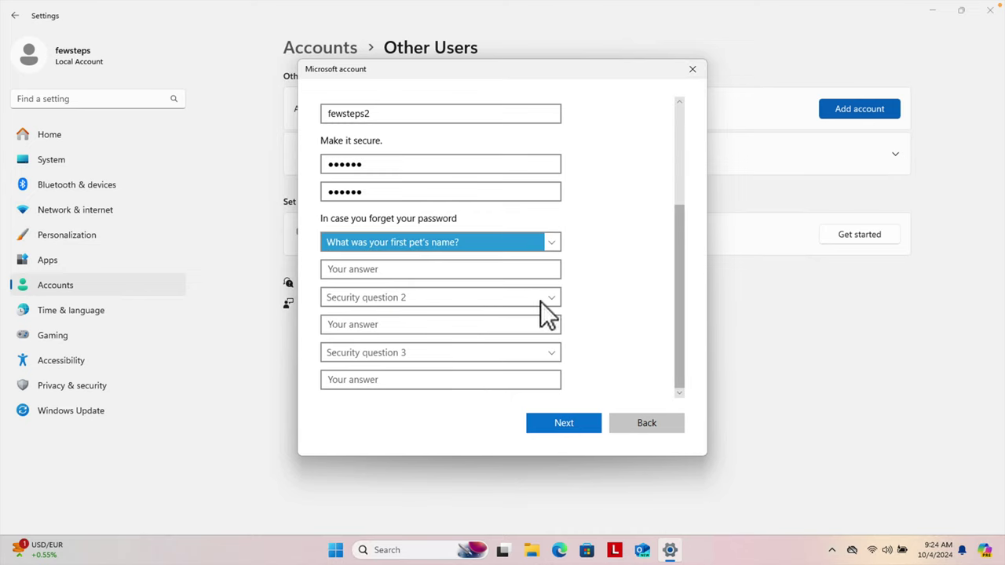
left_click(541, 300)
left_click(400, 325)
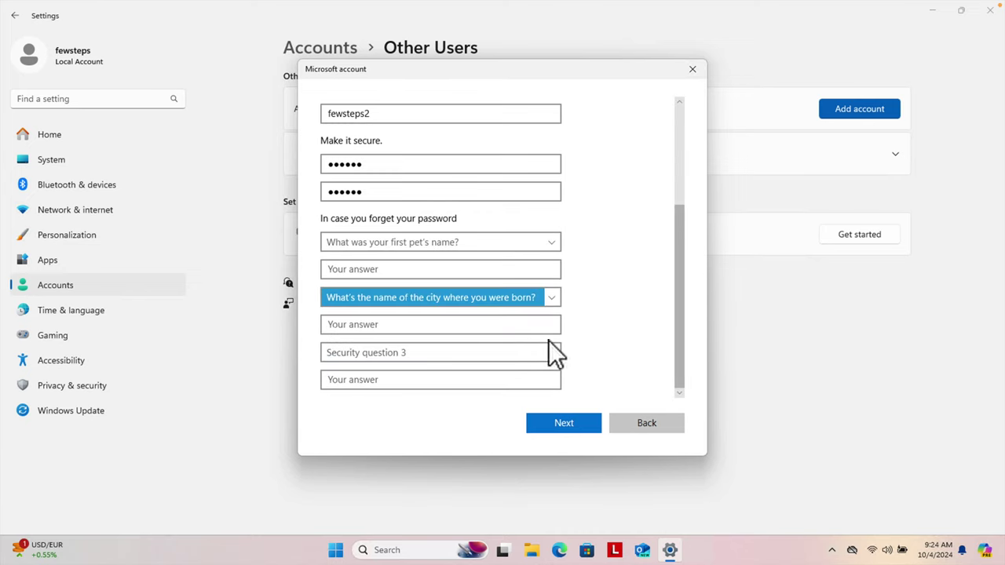
left_click(554, 352)
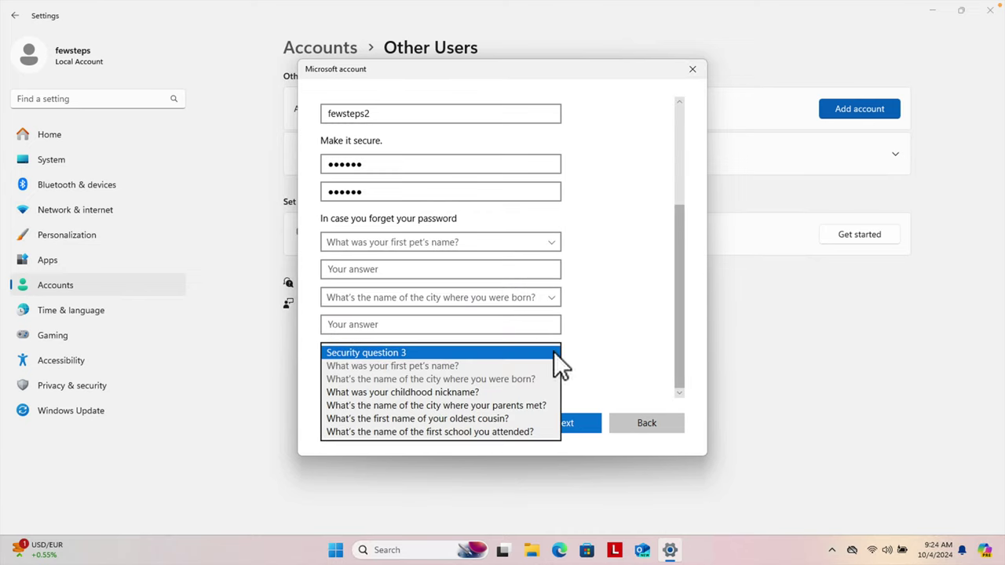
left_click(448, 392)
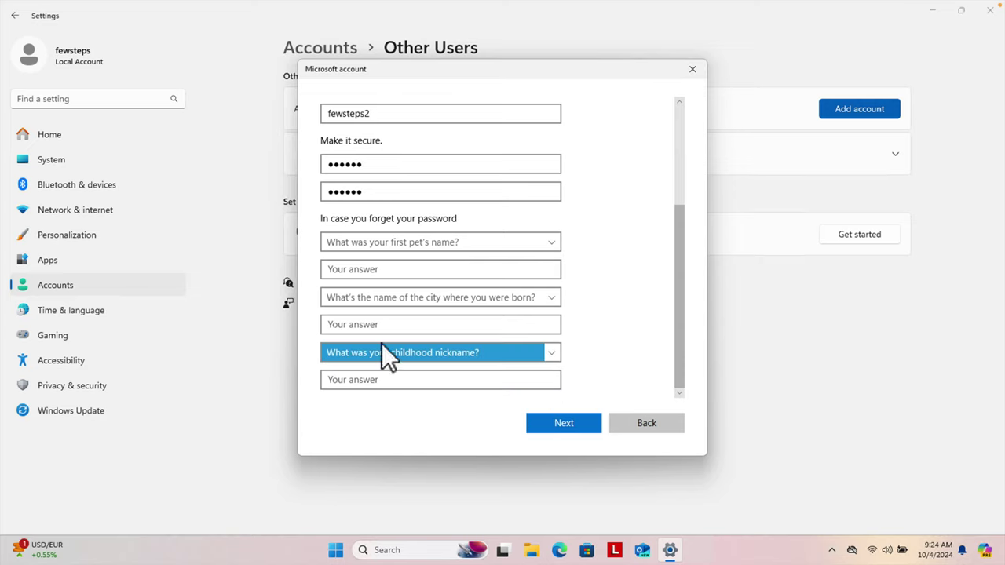
left_click(552, 245)
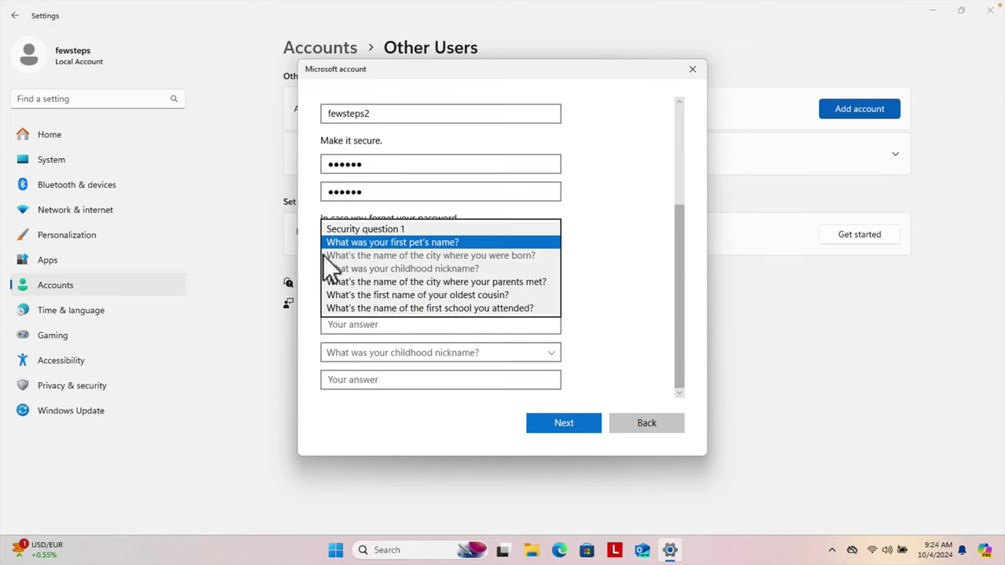
left_click(611, 246)
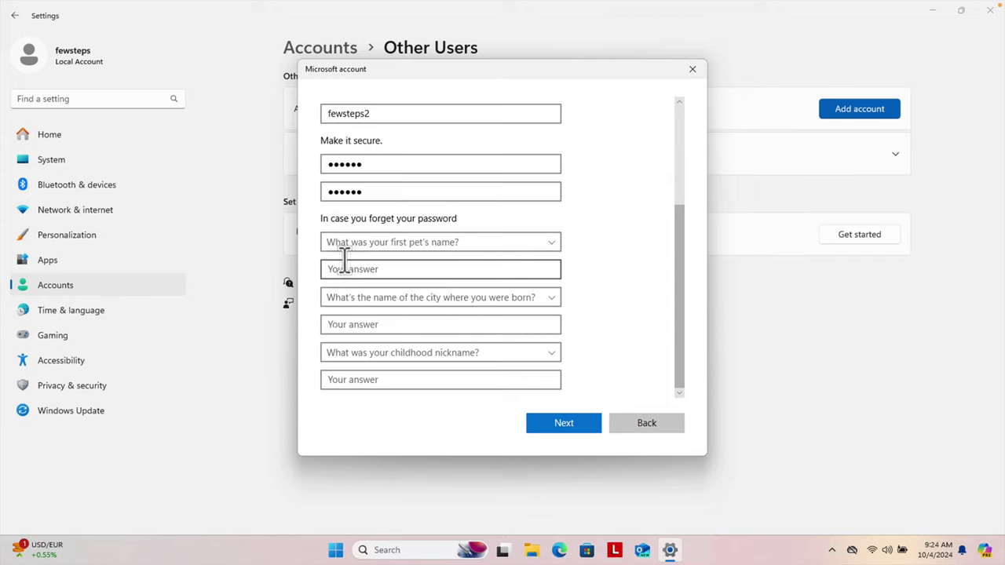
Answer all three security questions with 'a'.
left_click(406, 269)
left_click(348, 269)
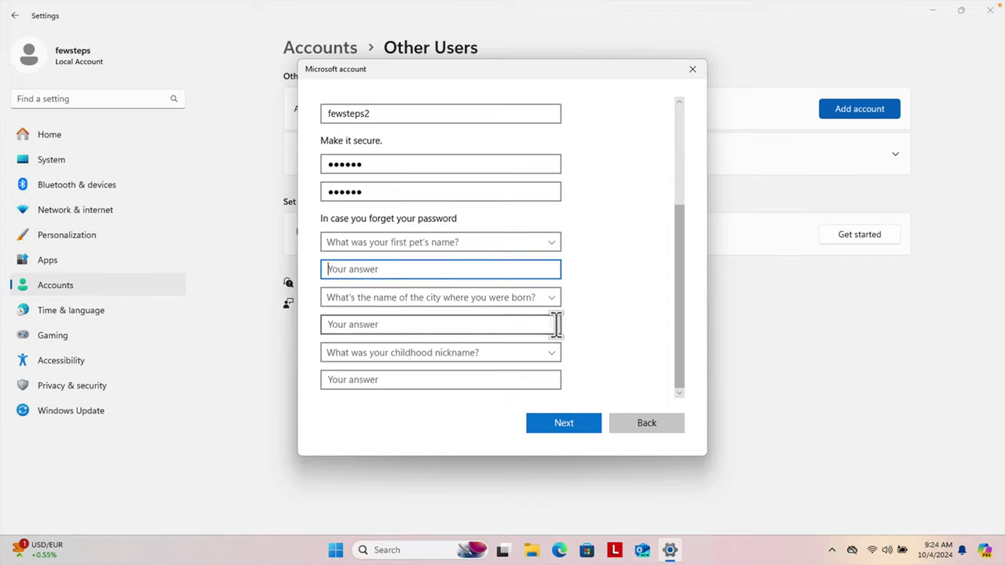
type("a")
left_click(353, 327)
type("a")
left_click(353, 380)
type("a")
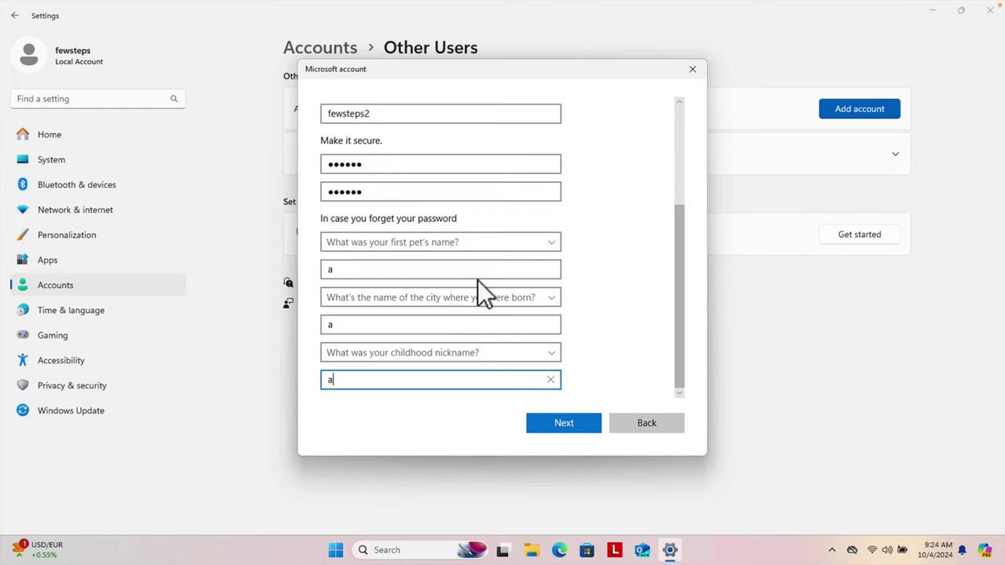
left_click_drag(678, 237, 690, 165)
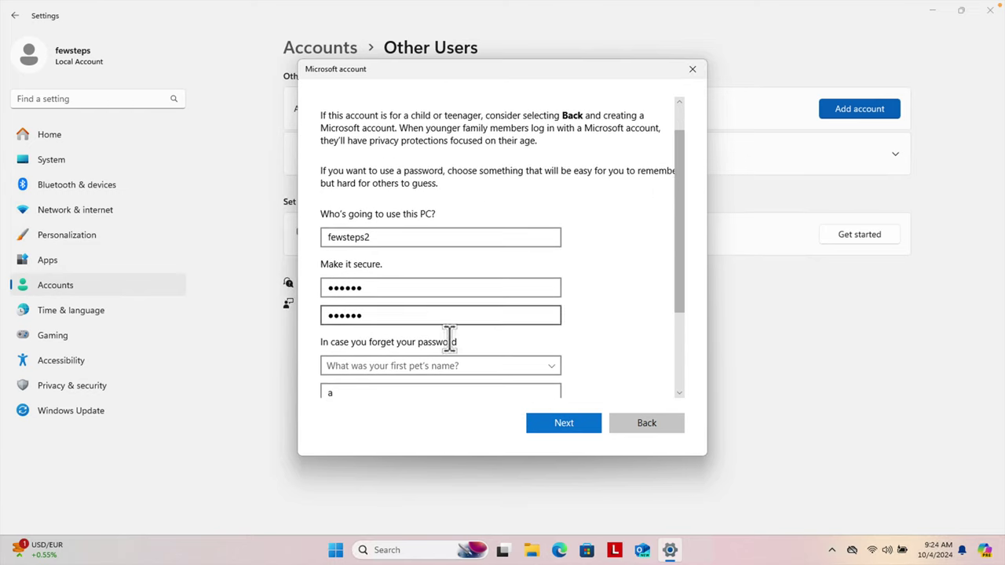
Create fewsteps2, expand its entry under Other users, and dismiss the OneDrive reminder.
left_click(567, 424)
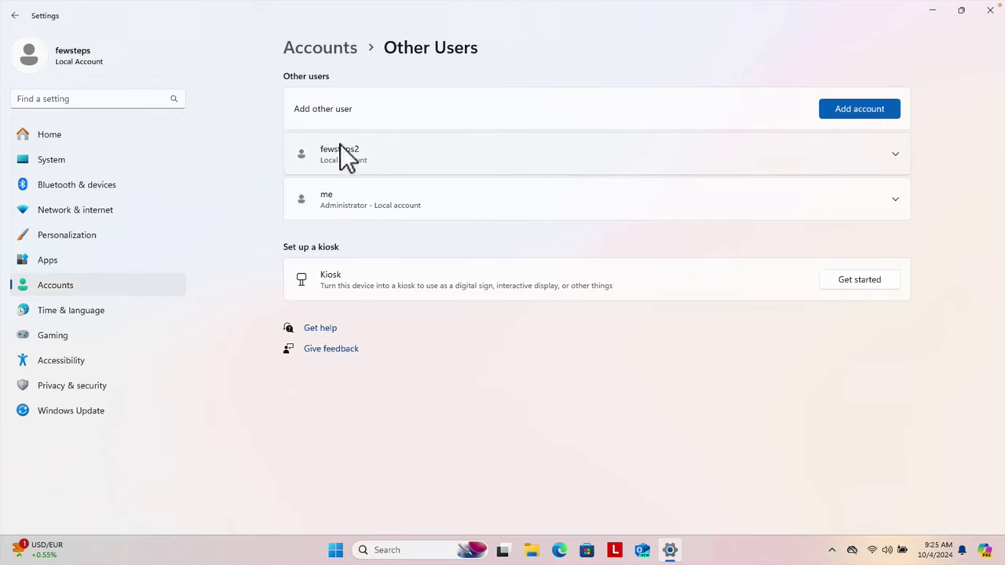
left_click(895, 155)
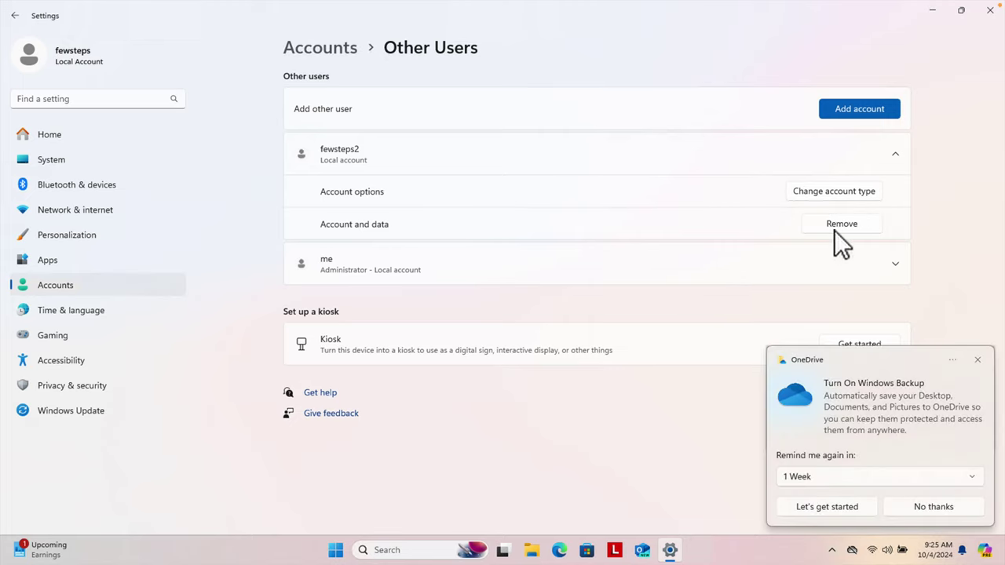
left_click(977, 360)
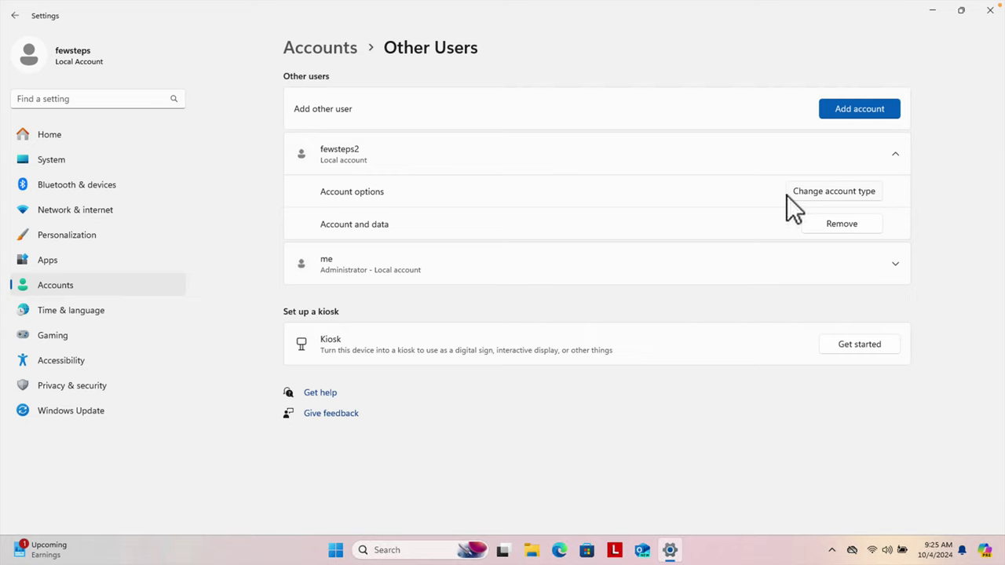
left_click(828, 194)
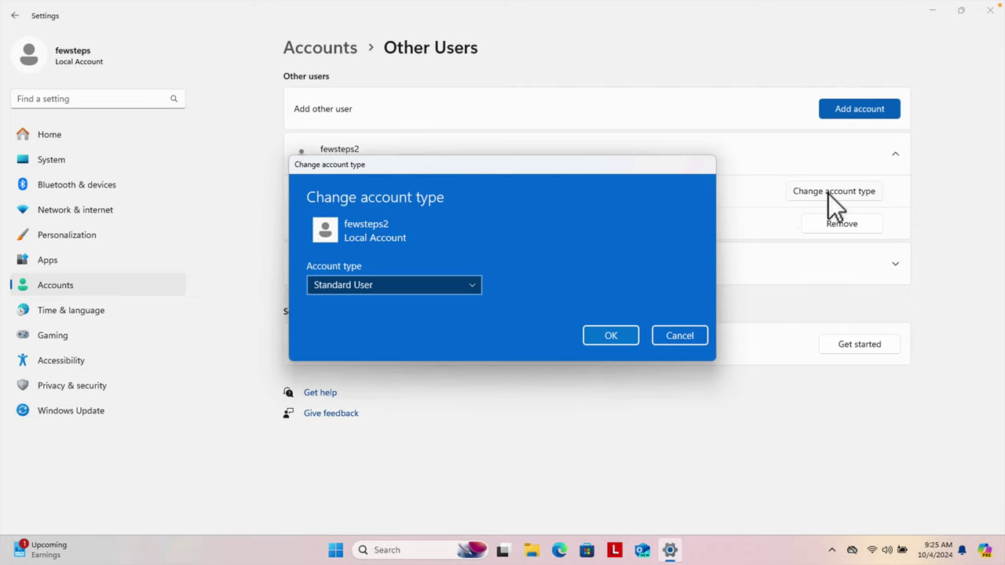
left_click(473, 286)
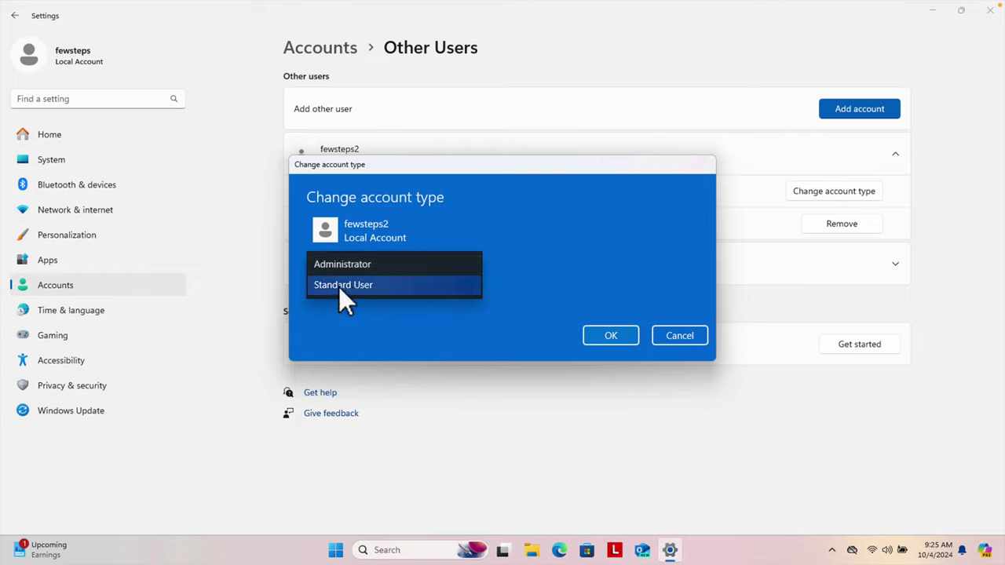
left_click(519, 283)
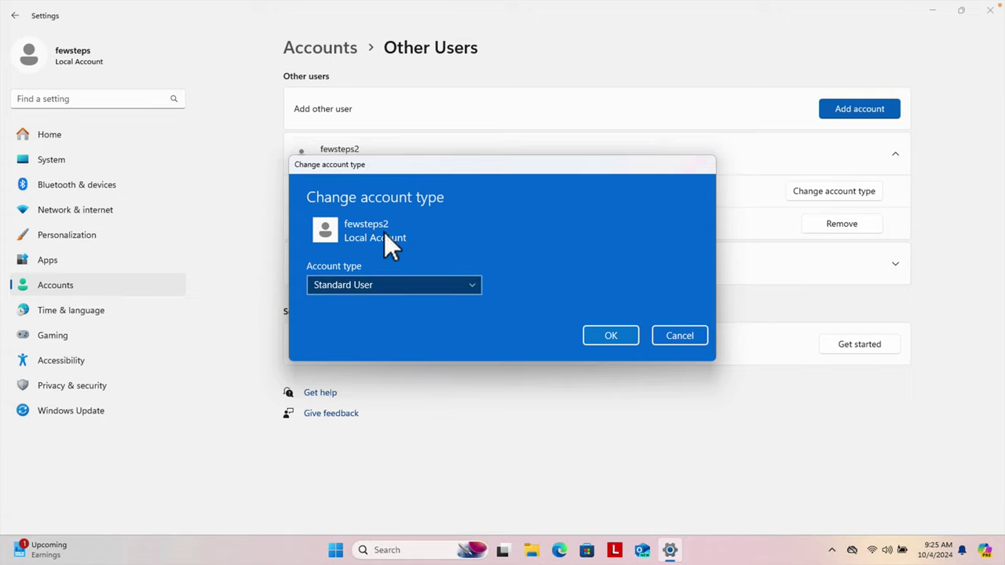
left_click(472, 285)
left_click(649, 244)
left_click(468, 286)
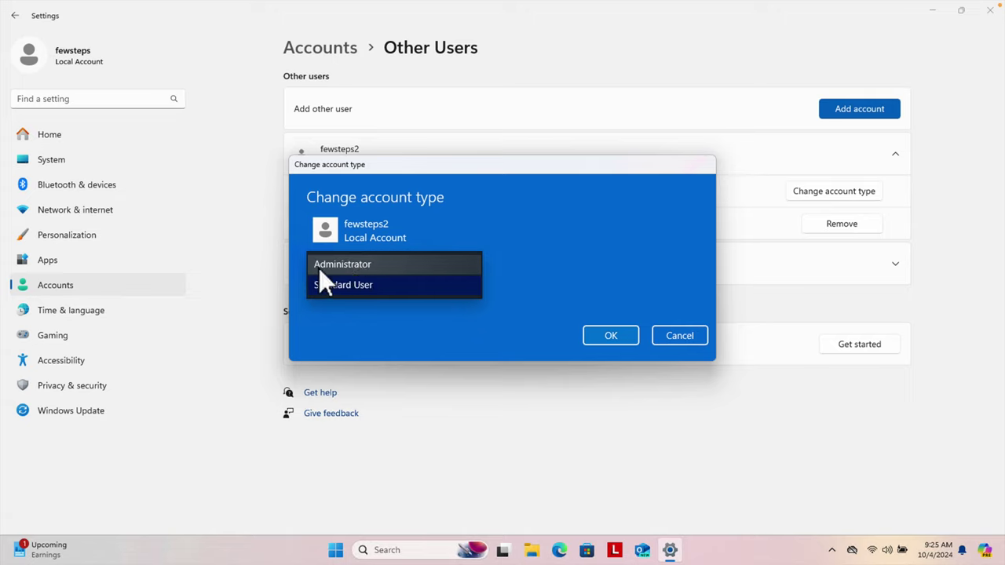
left_click(380, 289)
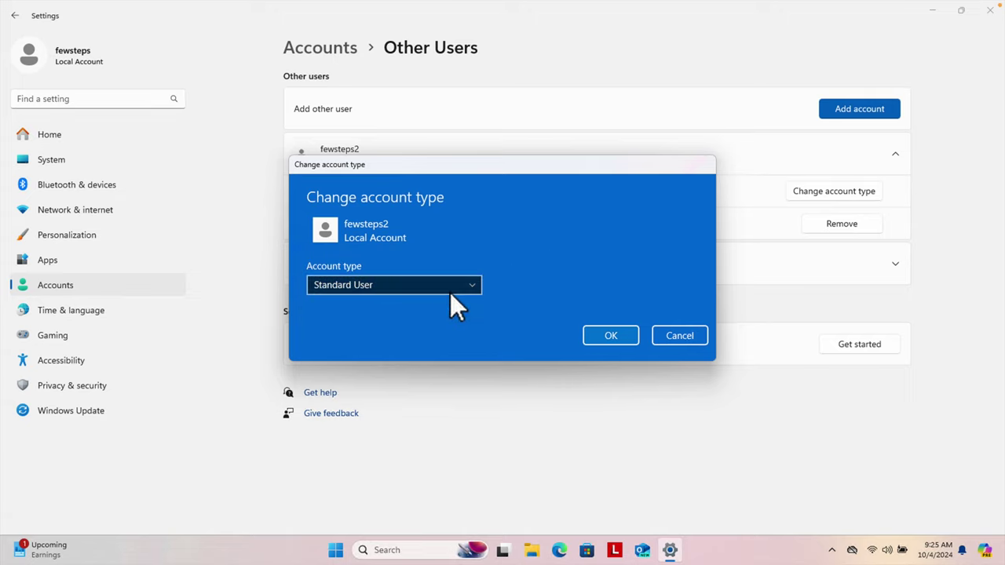
Confirm Standard User for fewsteps2, close Settings, and show the Start menu.
left_click(611, 336)
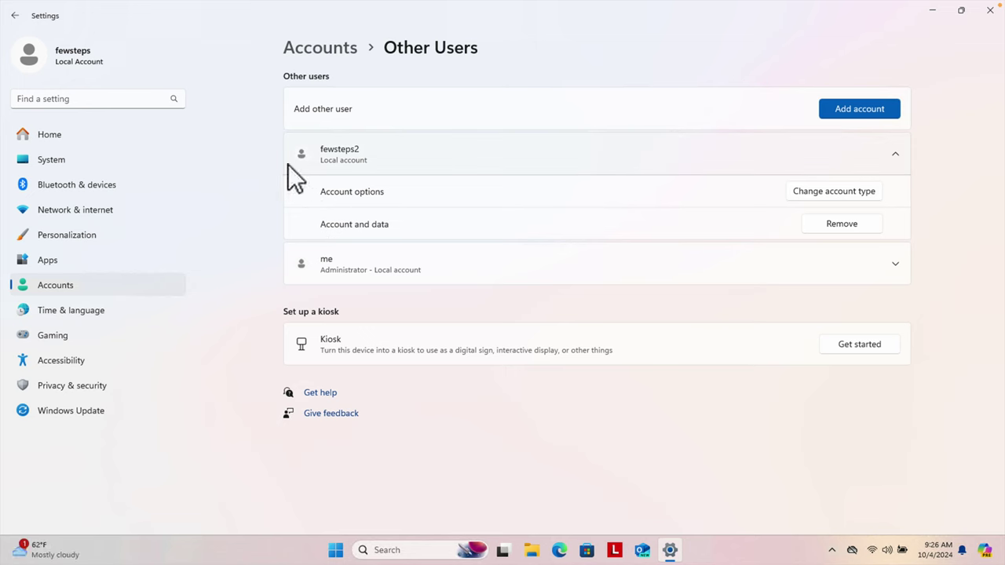
left_click(990, 11)
left_click(345, 548)
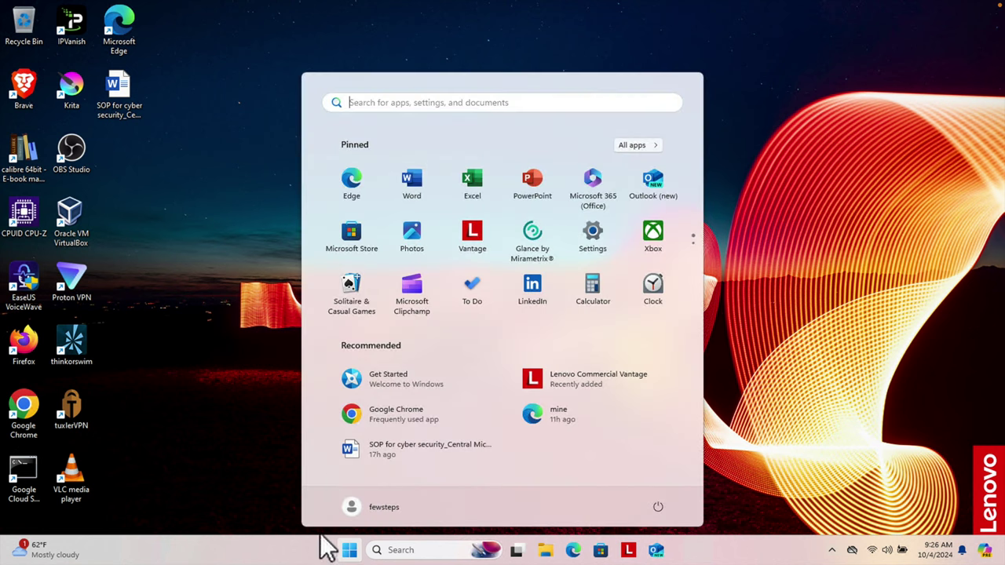